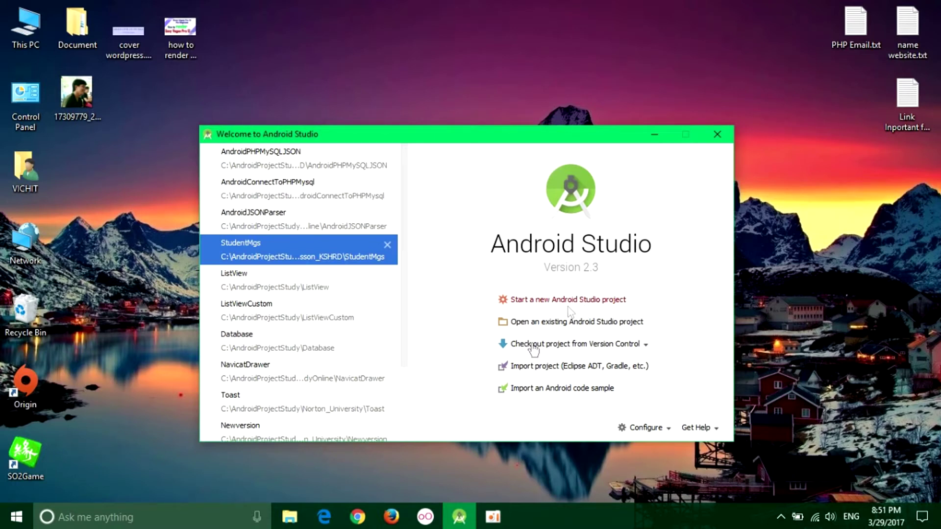
# Step: Start a new Android Studio project and set its application name to Layout
pyautogui.click(552, 303)
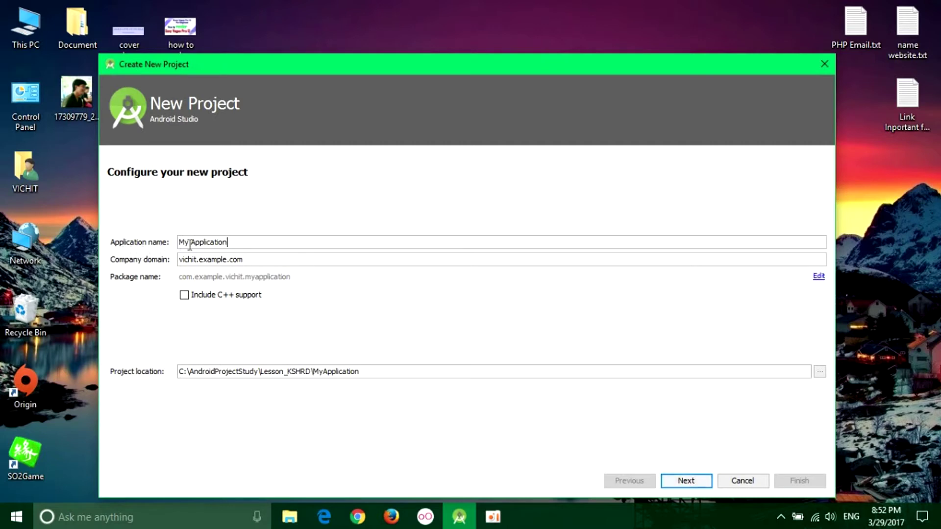
pyautogui.moveTo(230, 243); pyautogui.dragTo(143, 235)
pyautogui.click(235, 240)
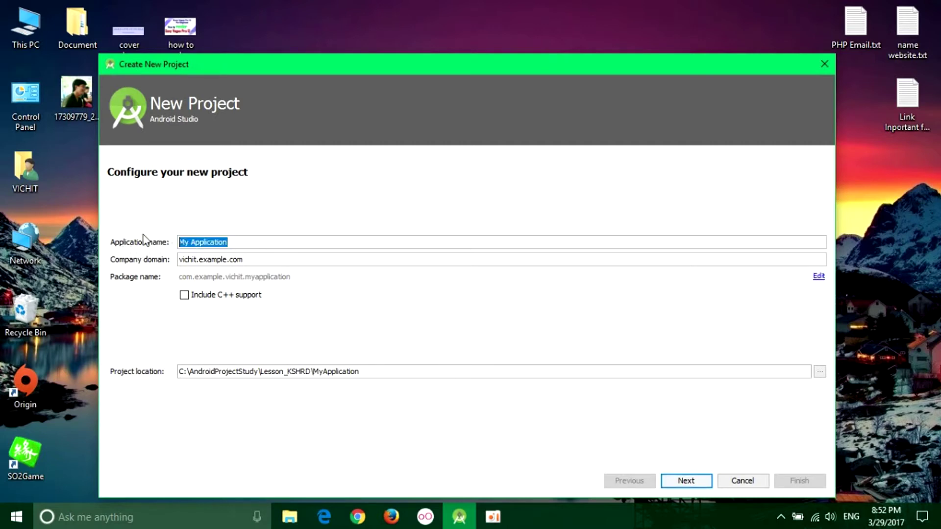
pyautogui.press('BackSpace')
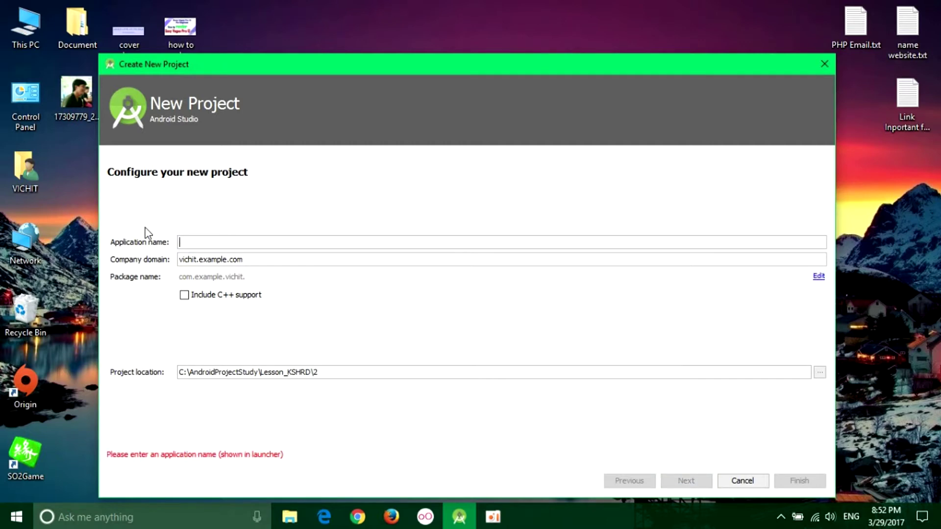
pyautogui.write('Lo')
pyautogui.write('yout')
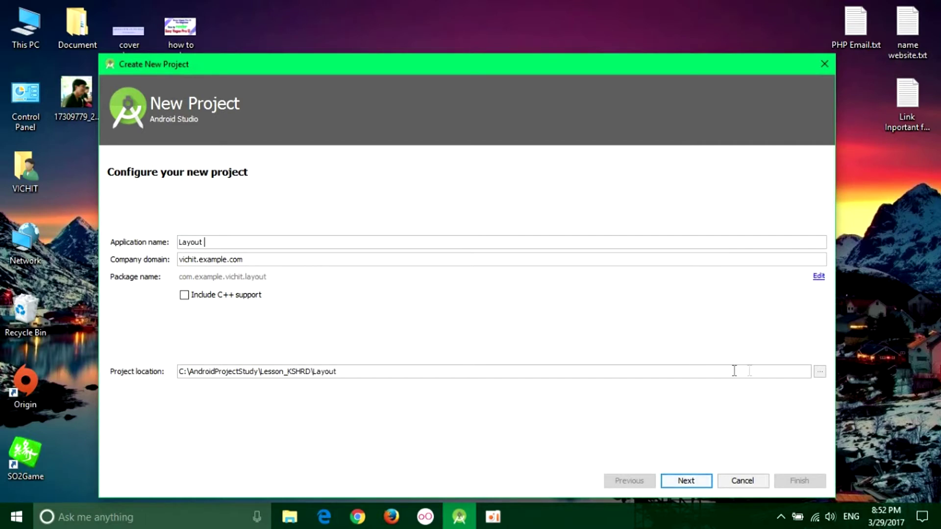
# Step: Set the project location to the Teaching folder in AndroidProjectStudy and proceed to the target device settings
pyautogui.click(821, 370)
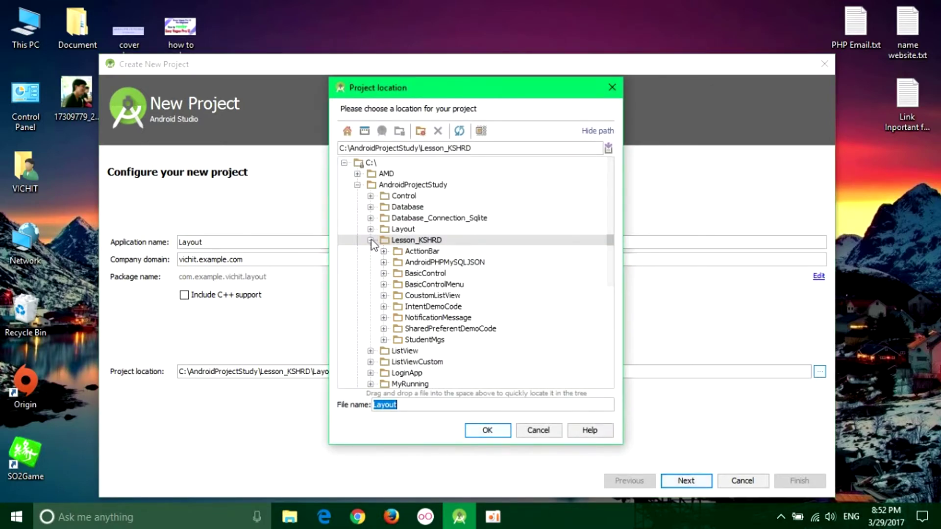
pyautogui.click(371, 240)
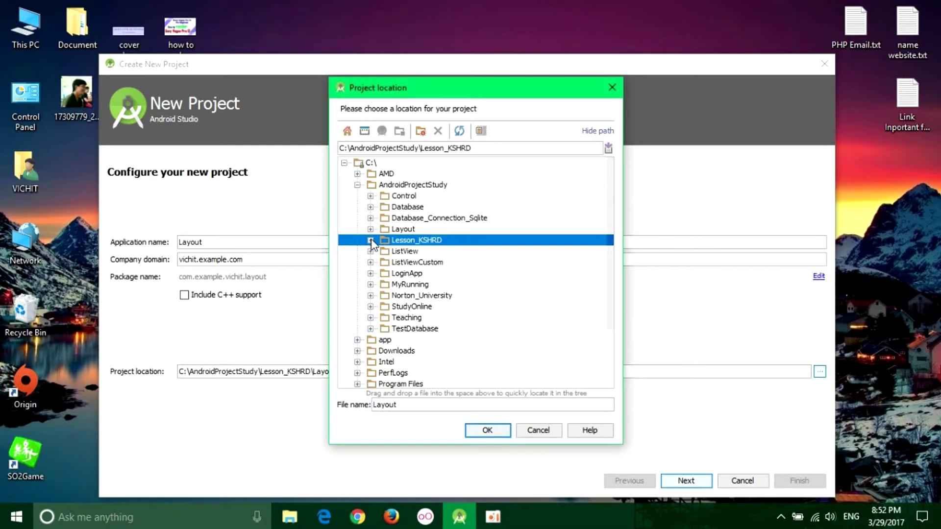
pyautogui.click(394, 318)
pyautogui.click(483, 429)
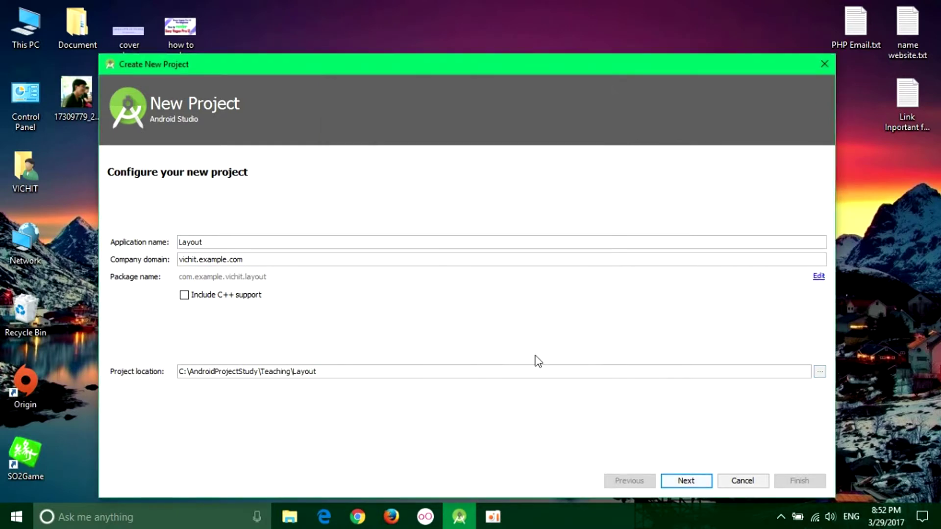
pyautogui.click(678, 480)
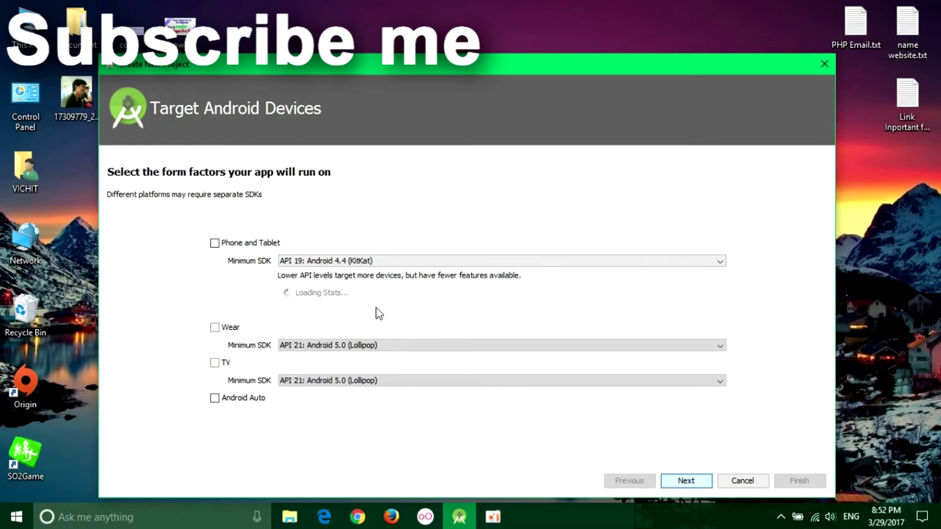
# Step: Set the Phone and Tablet minimum SDK to API 18: Android 4.3 (Jelly Bean)
pyautogui.click(325, 262)
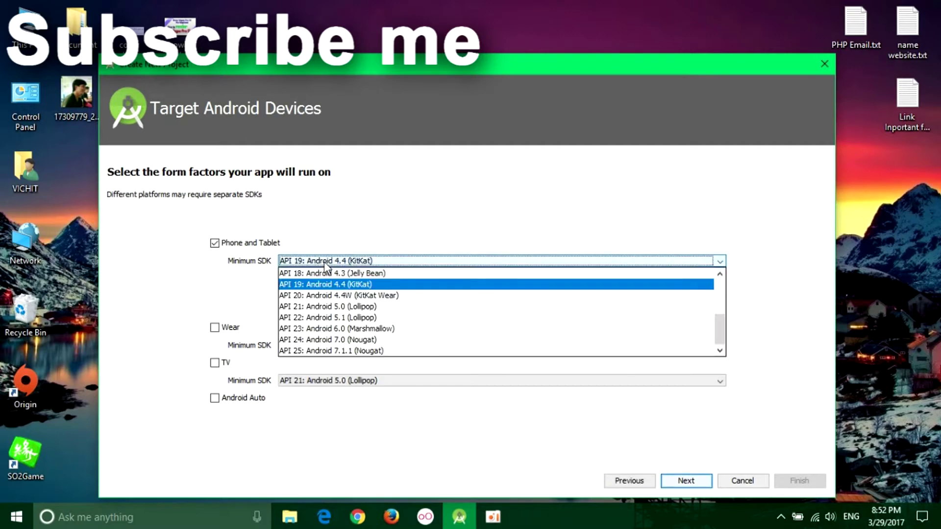
pyautogui.click(325, 262)
pyautogui.click(325, 262)
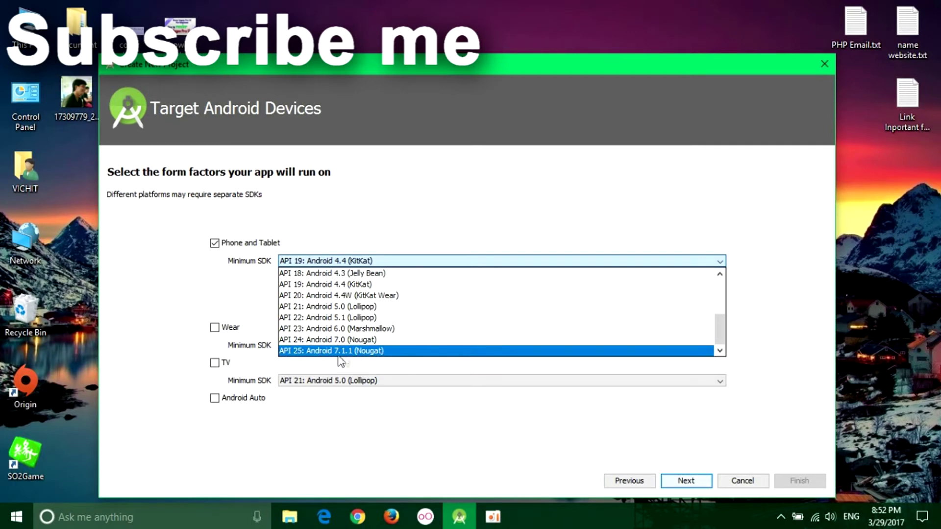
pyautogui.scroll(3, 348, 344)
pyautogui.scroll(-3, 348, 343)
pyautogui.scroll(1, 309, 349)
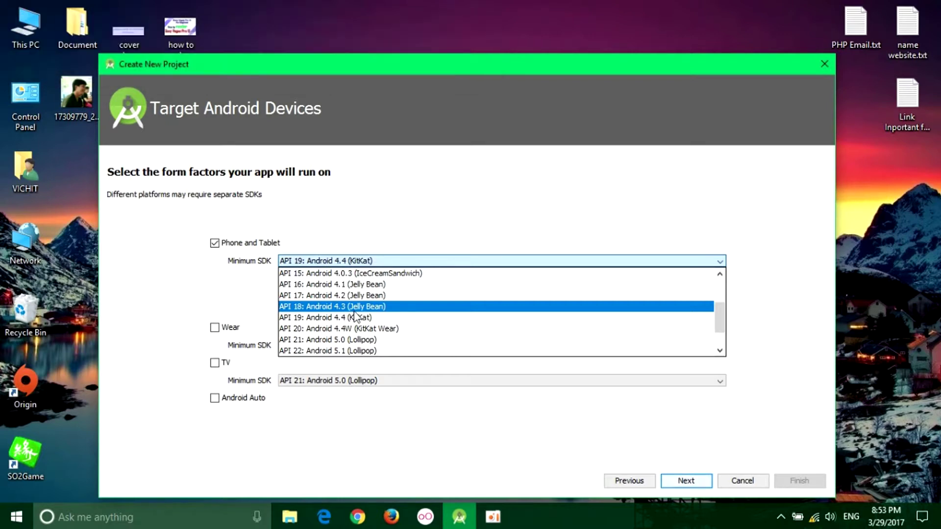
pyautogui.click(320, 309)
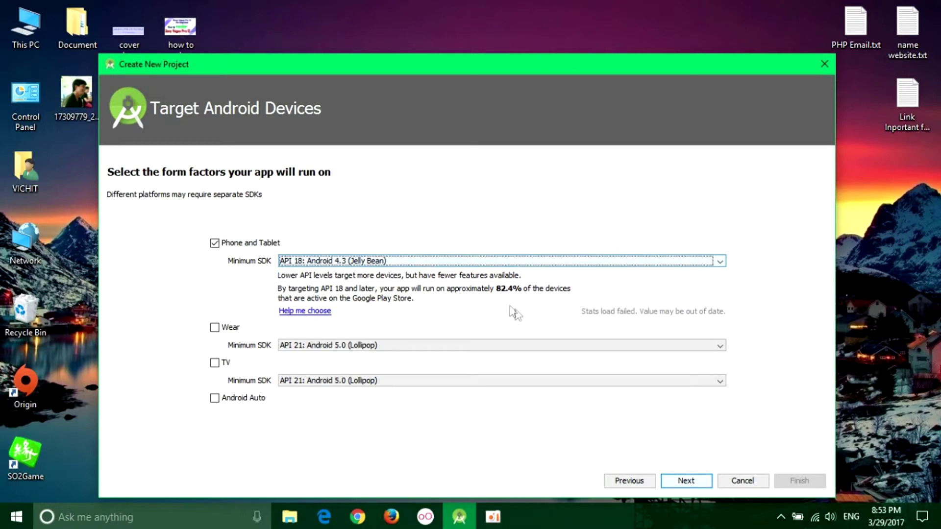
# Step: Set the Phone and Tablet minimum SDK to API 19: Android 4.4 (KitKat) and proceed to the activity templates
pyautogui.click(389, 261)
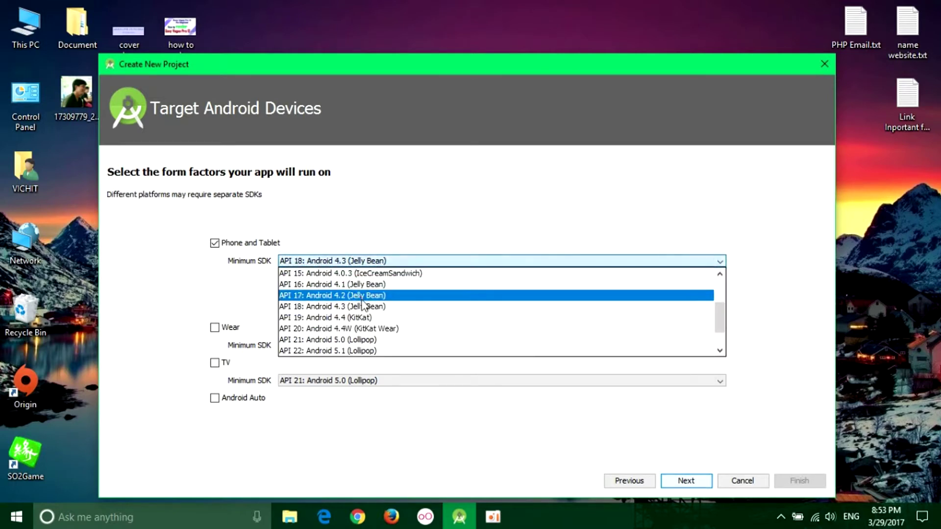
pyautogui.click(363, 317)
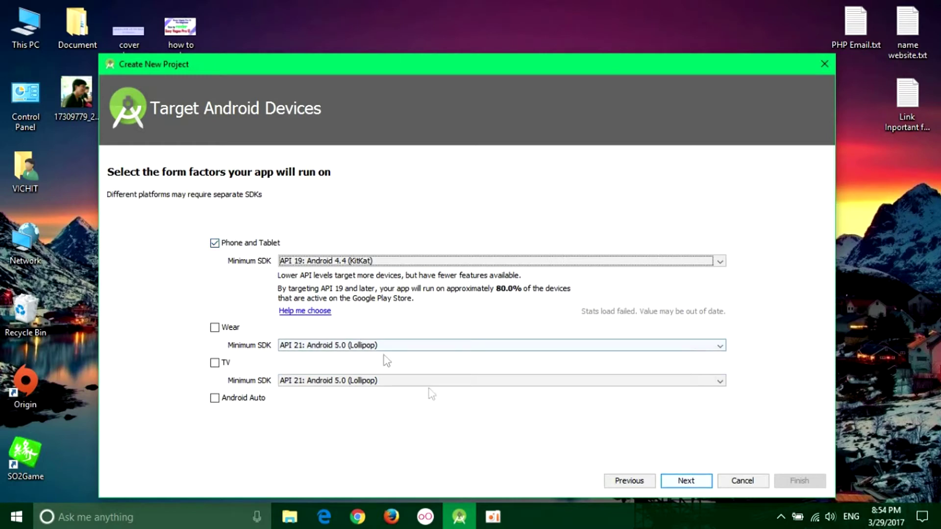
pyautogui.click(686, 481)
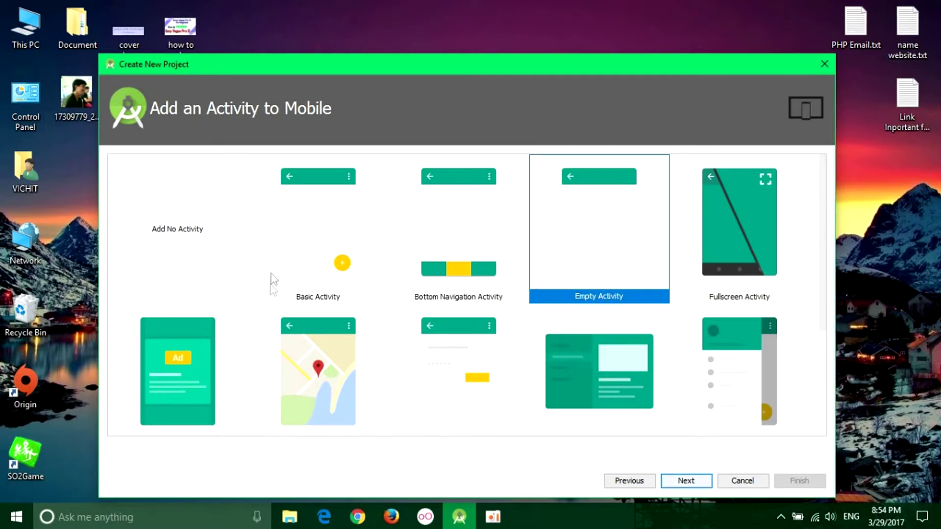
# Step: Review the available activity templates and continue with Empty Activity
pyautogui.scroll(-2, 380, 275)
pyautogui.scroll(2, 599, 278)
pyautogui.moveTo(820, 232); pyautogui.dragTo(822, 342)
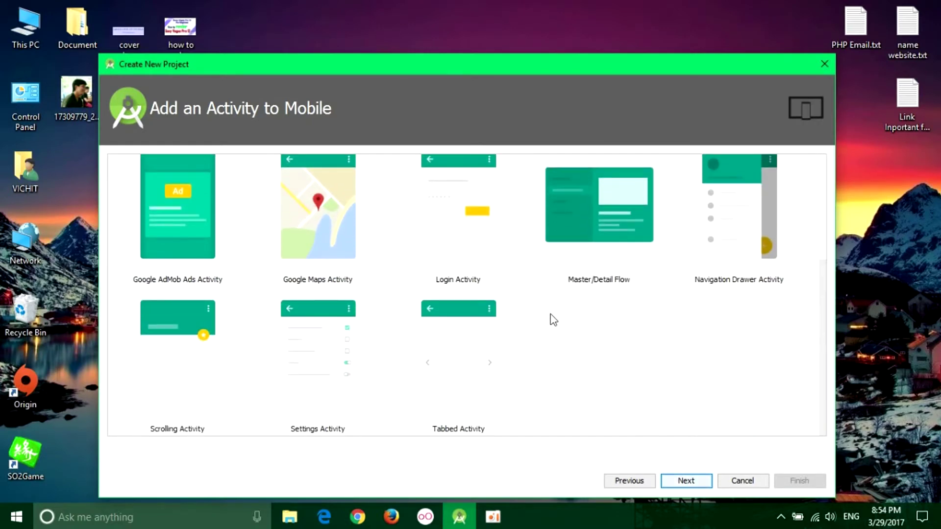
pyautogui.scroll(4, 551, 316)
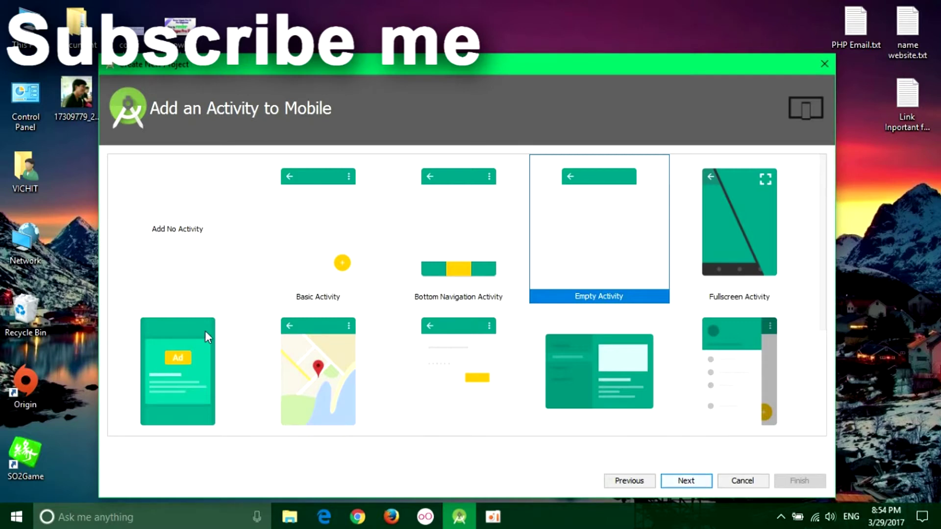
pyautogui.scroll(-1, 205, 332)
pyautogui.scroll(-2, 356, 313)
pyautogui.scroll(2, 356, 311)
pyautogui.scroll(1, 358, 311)
pyautogui.scroll(-2, 357, 310)
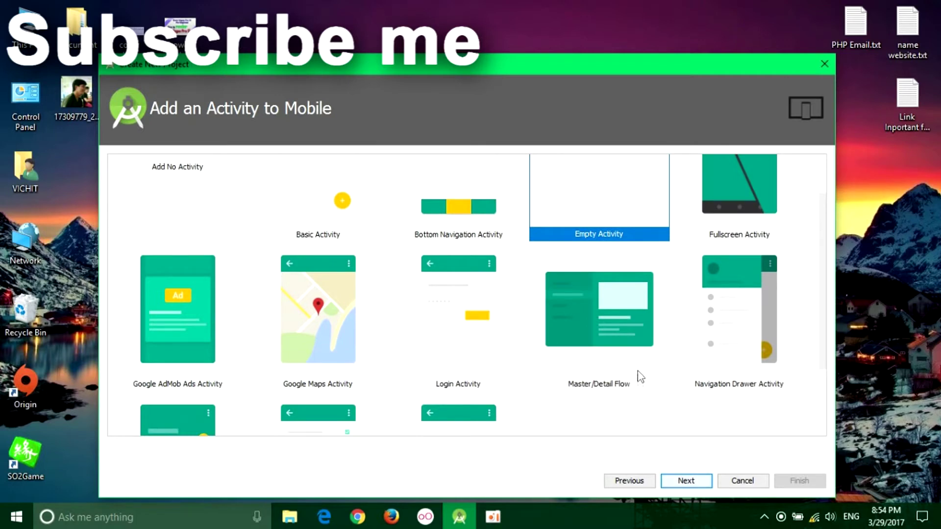
pyautogui.scroll(2, 657, 373)
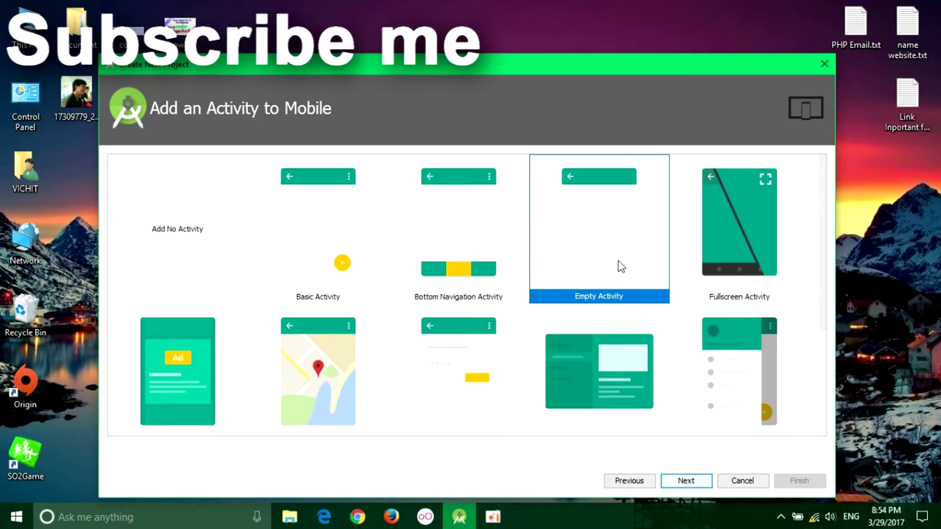
pyautogui.click(686, 481)
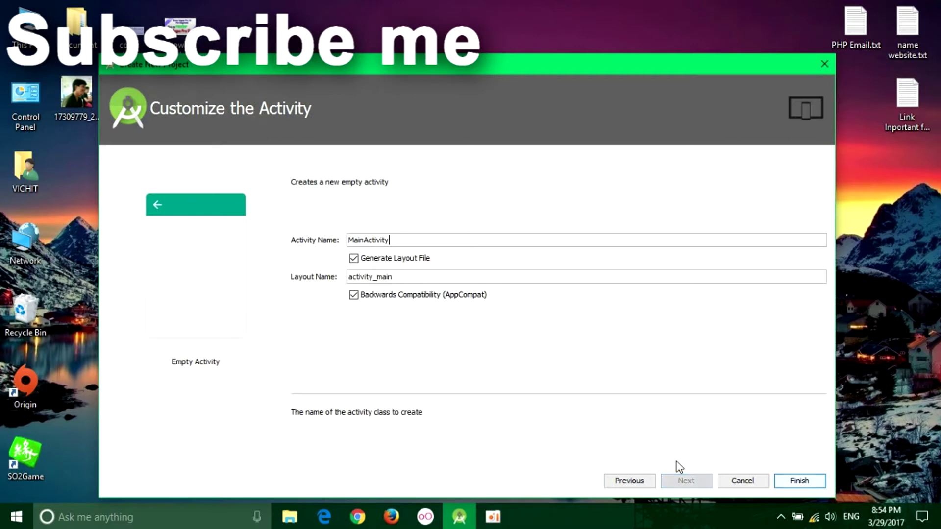
# Step: Examine the activity name and the layout name proposed for the new empty activity
pyautogui.moveTo(397, 239); pyautogui.dragTo(326, 239)
pyautogui.click(378, 239)
pyautogui.moveTo(393, 240); pyautogui.dragTo(341, 240)
pyautogui.click(379, 240)
pyautogui.moveTo(407, 243); pyautogui.dragTo(315, 245)
pyautogui.click(370, 237)
pyautogui.moveTo(365, 241); pyautogui.dragTo(395, 243)
pyautogui.click(400, 242)
pyautogui.moveTo(386, 239); pyautogui.dragTo(415, 243)
pyautogui.moveTo(365, 240)
pyautogui.mouseDown()
pyautogui.moveTo(398, 241)
pyautogui.moveTo(350, 238)
pyautogui.mouseUp()
pyautogui.click(402, 239)
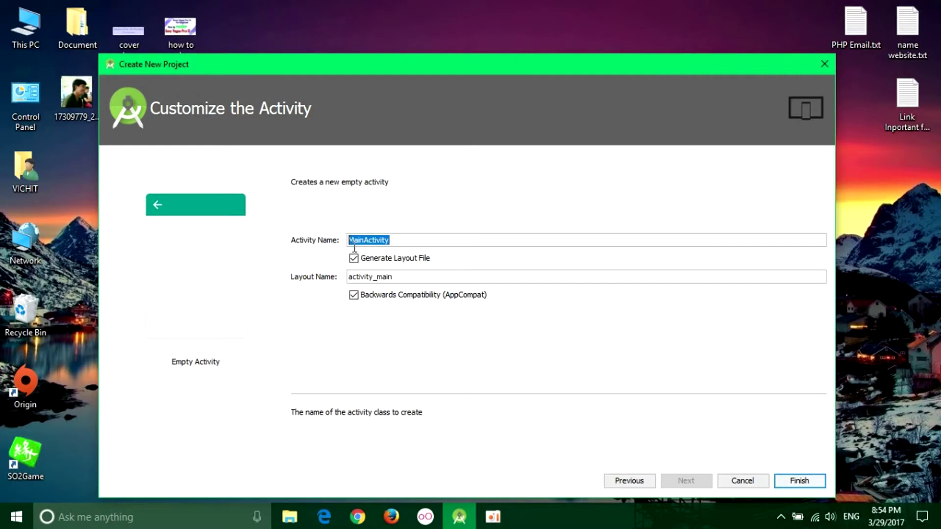
pyautogui.click(371, 244)
pyautogui.moveTo(403, 244); pyautogui.dragTo(305, 242)
pyautogui.click(379, 241)
pyautogui.moveTo(355, 277); pyautogui.dragTo(395, 277)
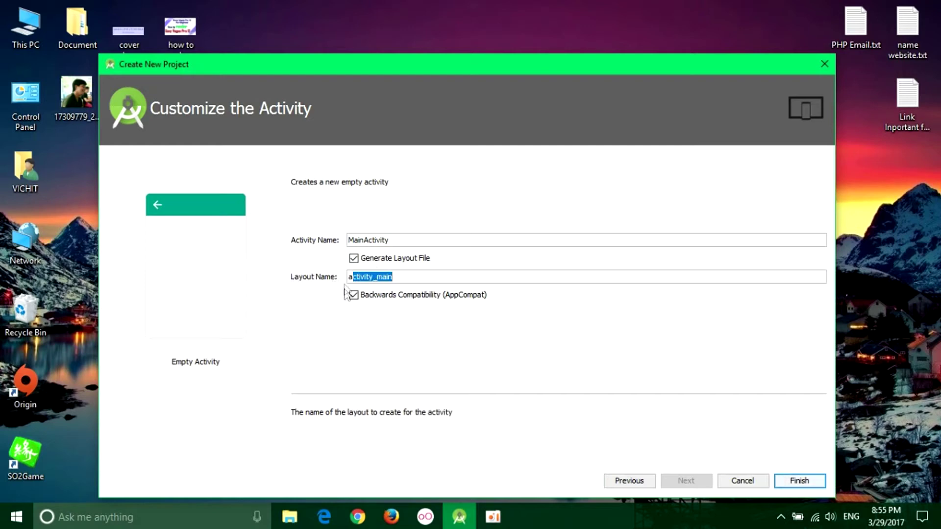
# Step: Try an uppercase N at the end of the layout name and restore it to activity_main
pyautogui.click(385, 277)
pyautogui.write('N')
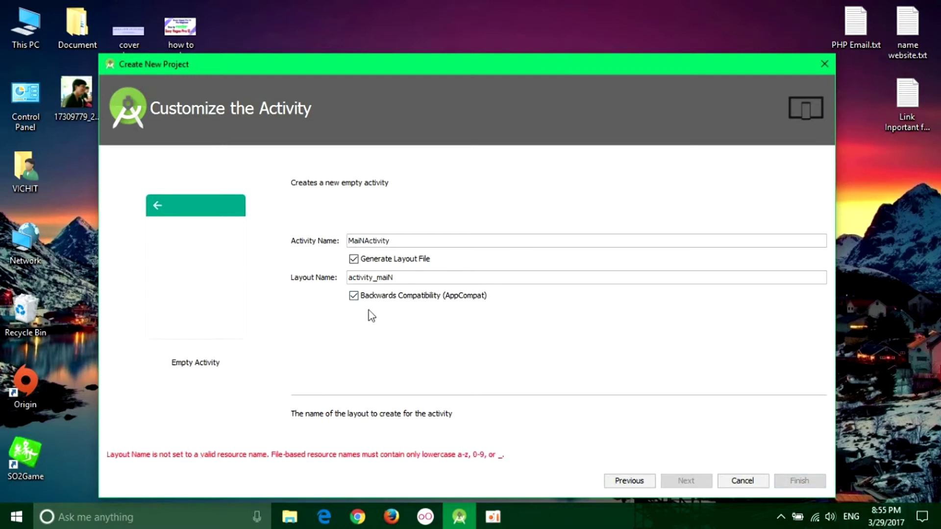
pyautogui.press('BackSpace')
pyautogui.write('n')
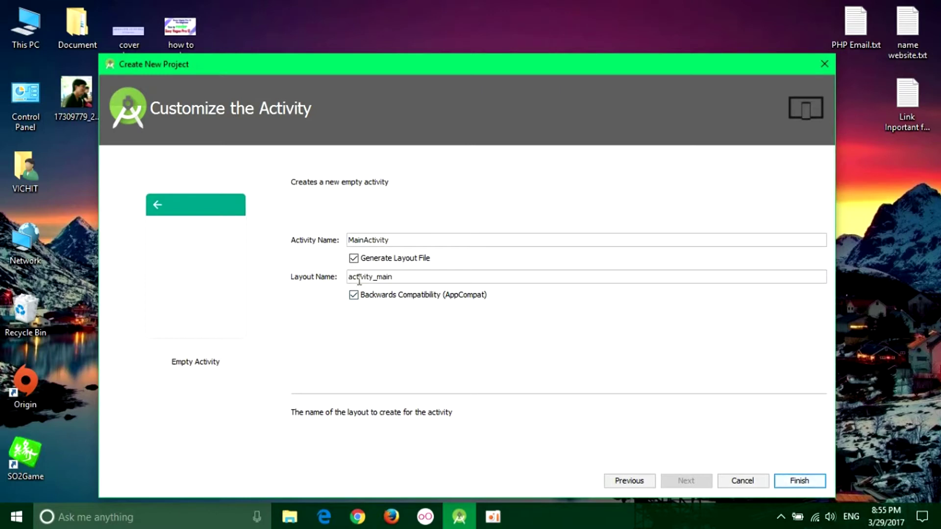
# Step: Create the project with the activity named MainActivity and the layout named activity_main
pyautogui.moveTo(349, 277); pyautogui.dragTo(392, 277)
pyautogui.click(396, 240)
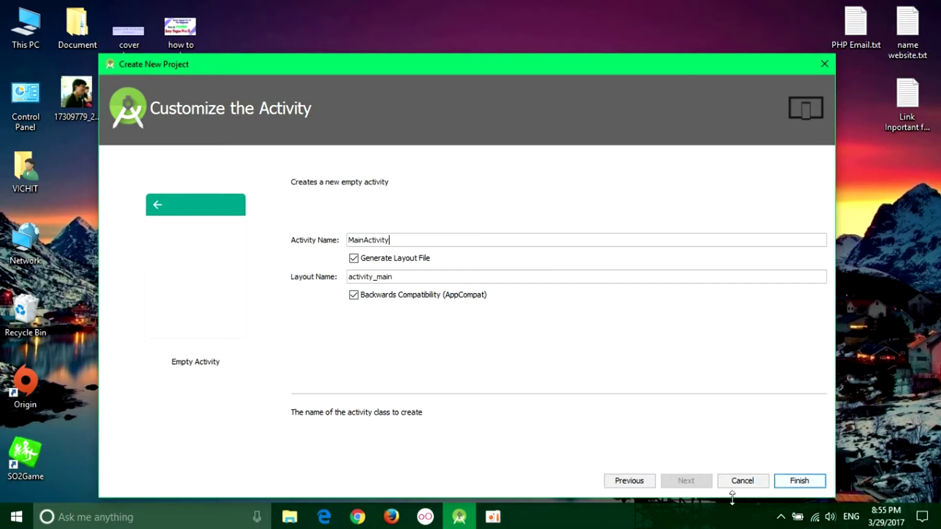
pyautogui.click(794, 482)
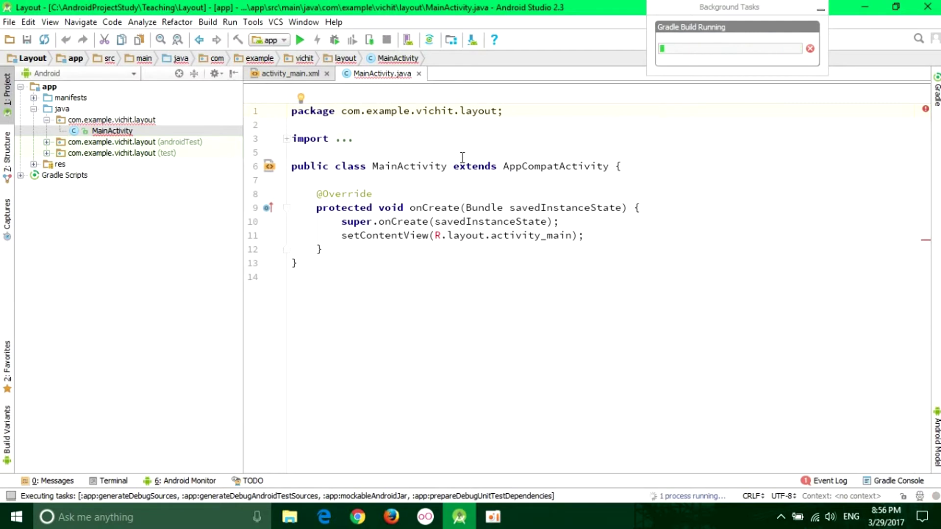
pyautogui.click(487, 275)
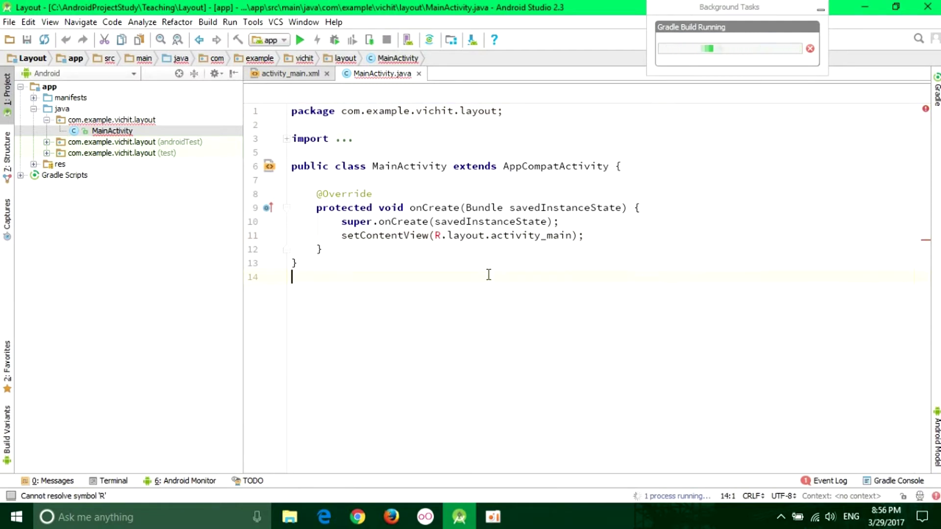
pyautogui.click(590, 235)
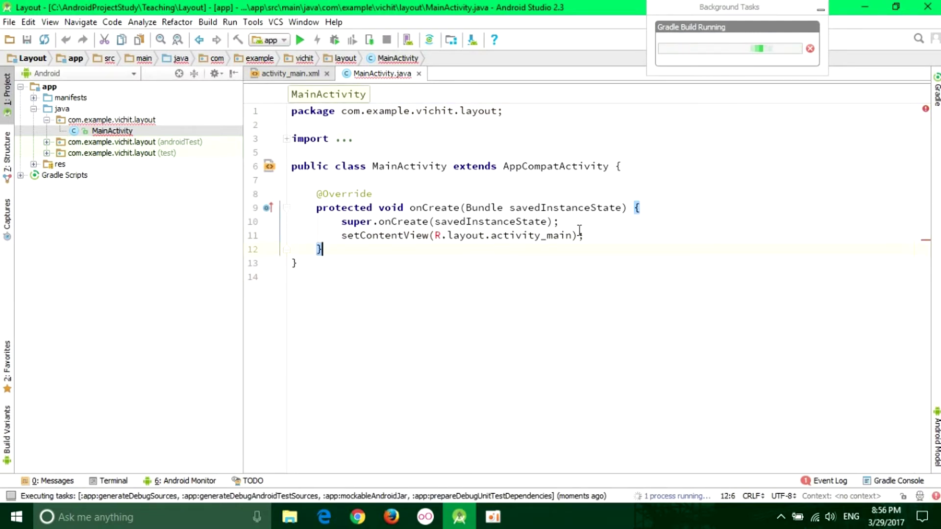